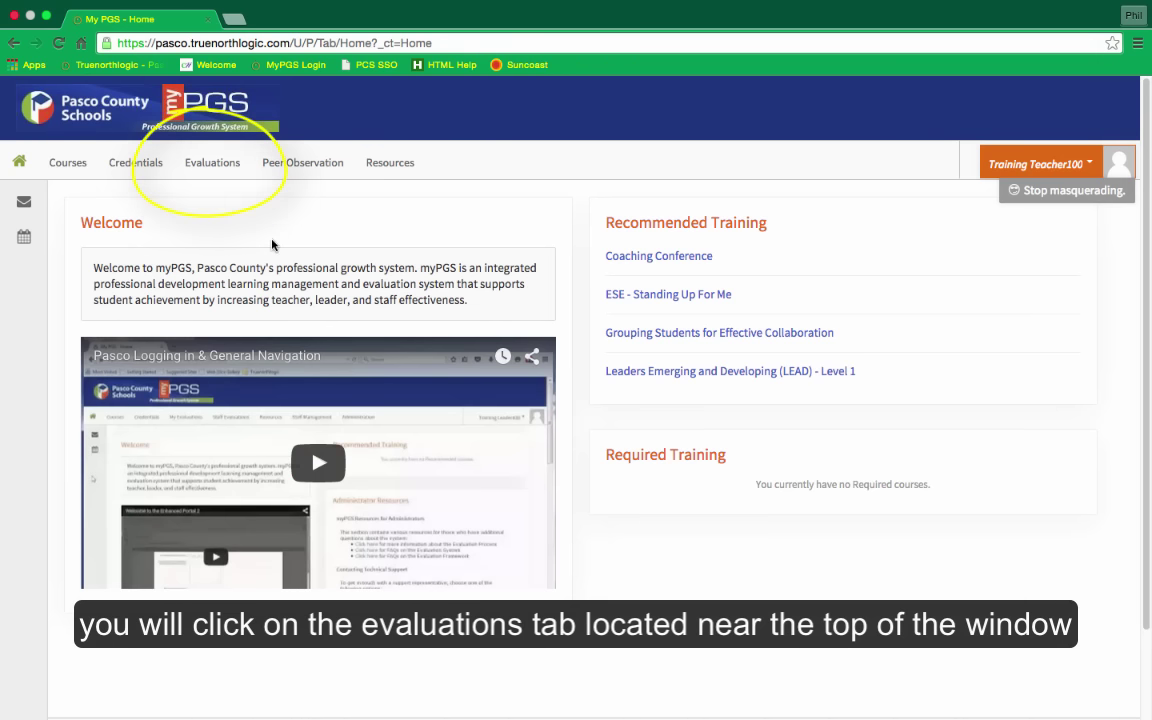
Step: Show the Evaluations Observations list and expand the Domain 2-4 Observation container
{"action": "left_click", "coordinate": [214, 164]}
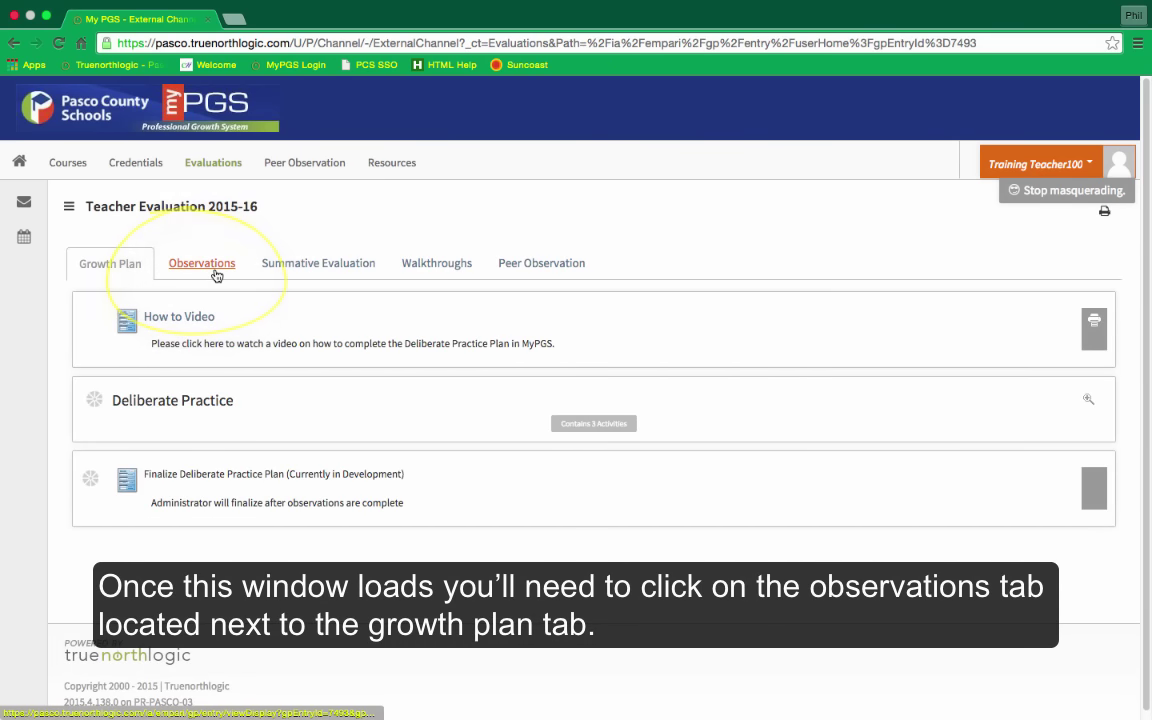
{"action": "left_click", "coordinate": [215, 276]}
{"action": "scroll", "coordinate": [238, 380], "scroll_direction": "down", "scroll_amount": 1}
{"action": "scroll", "coordinate": [238, 380], "scroll_direction": "down", "scroll_amount": 3}
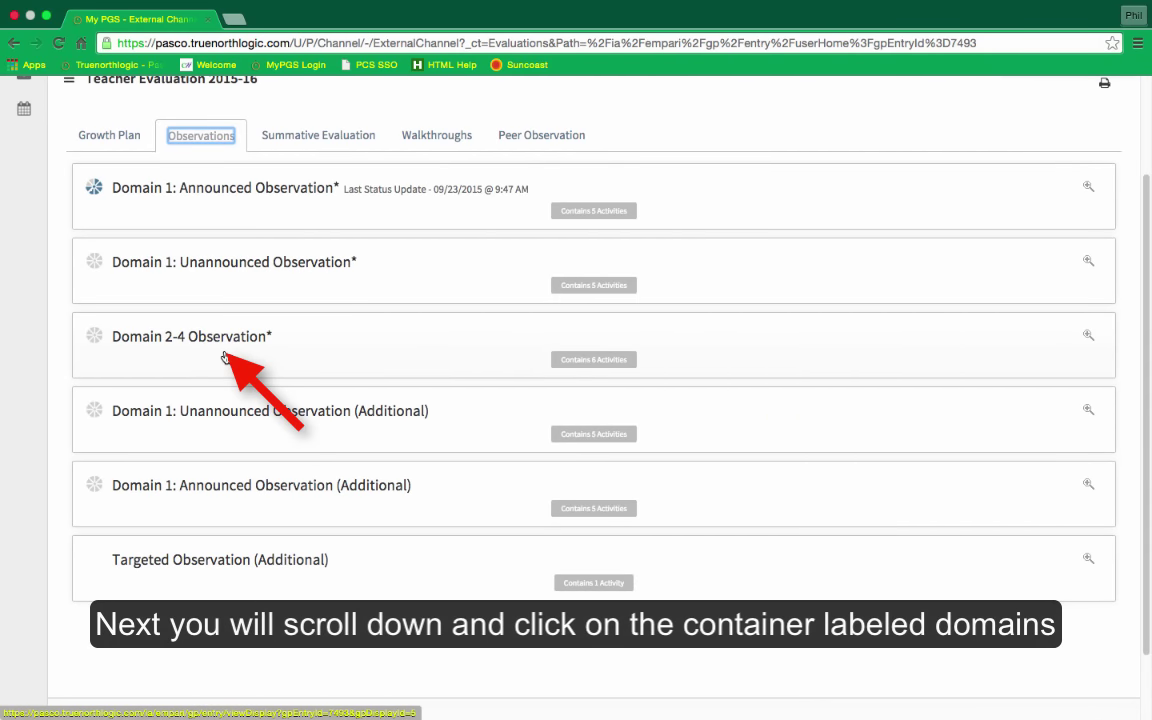
{"action": "left_click", "coordinate": [226, 347]}
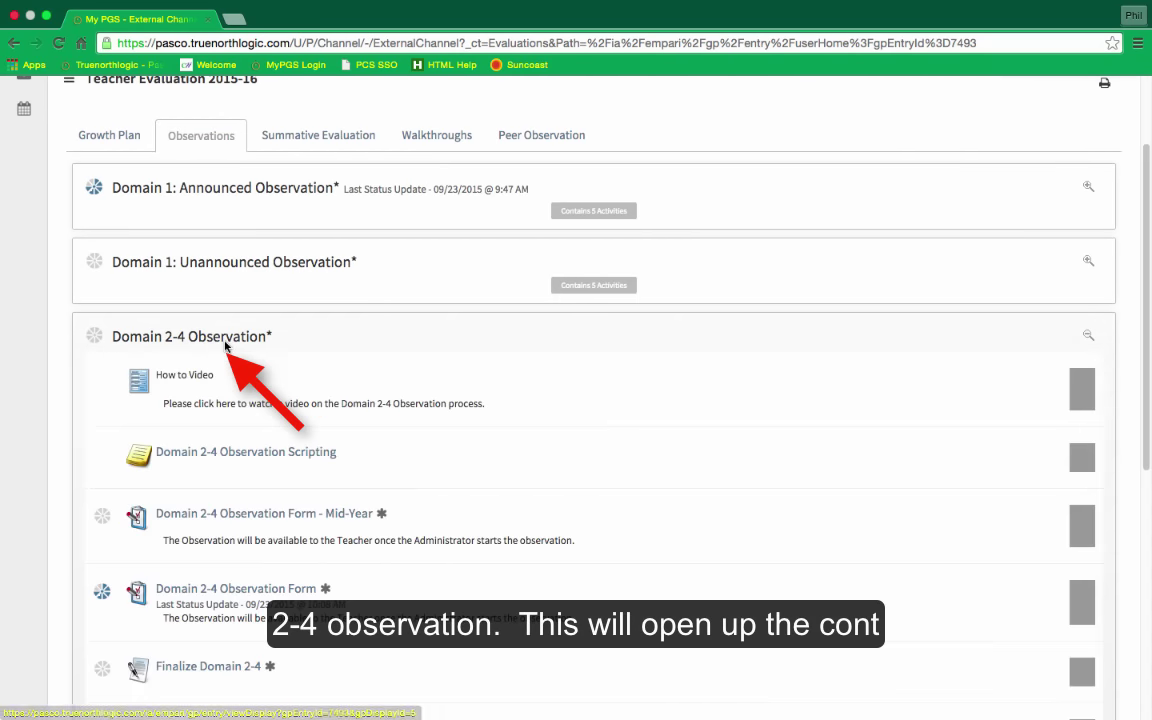
{"action": "scroll", "coordinate": [226, 347], "scroll_direction": "down", "scroll_amount": 2}
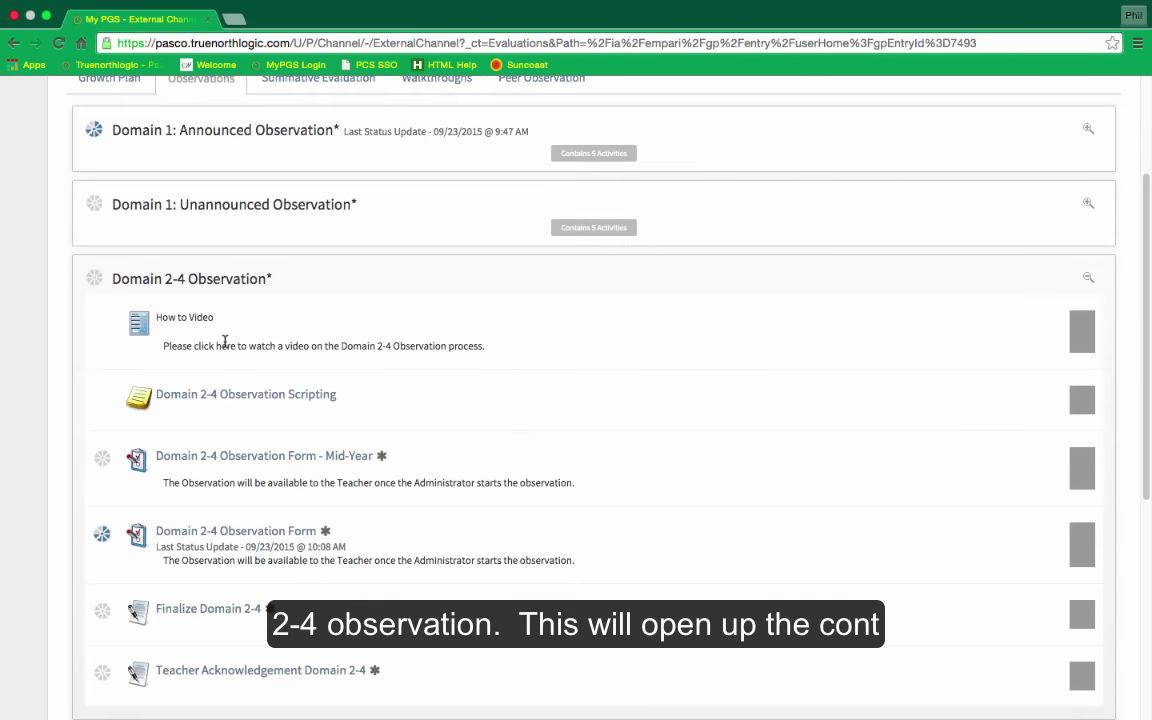
{"action": "scroll", "coordinate": [226, 347], "scroll_direction": "down", "scroll_amount": 1}
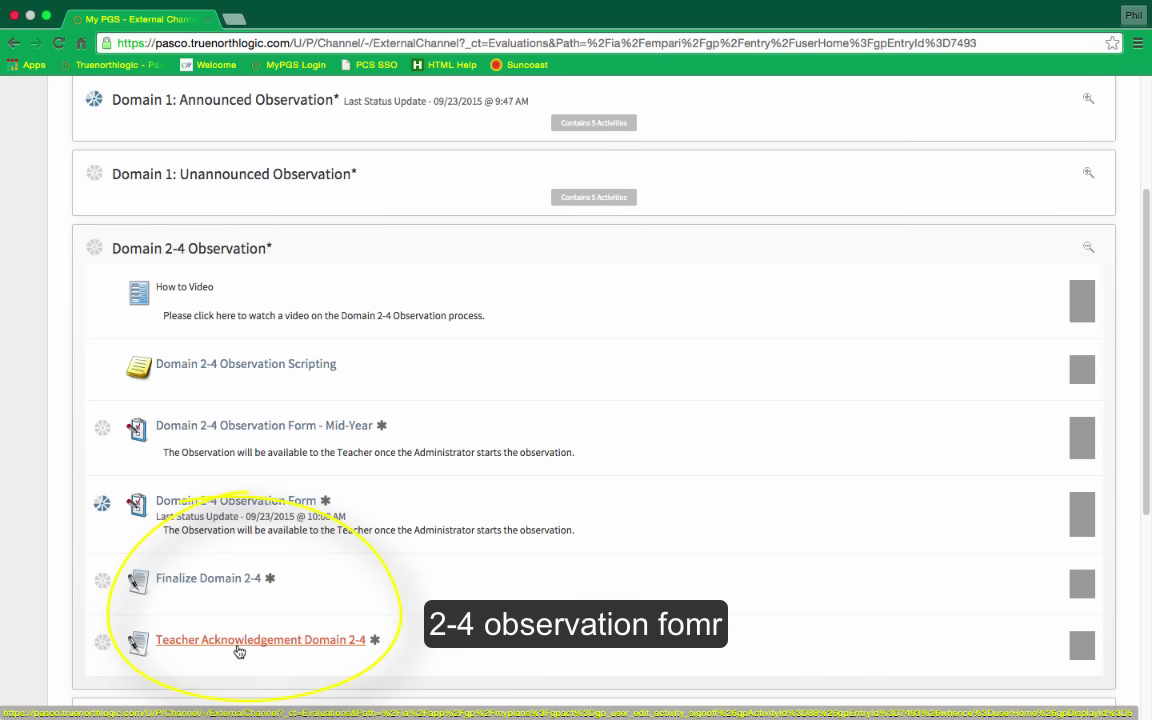
{"action": "scroll", "coordinate": [238, 651], "scroll_direction": "down", "scroll_amount": 1}
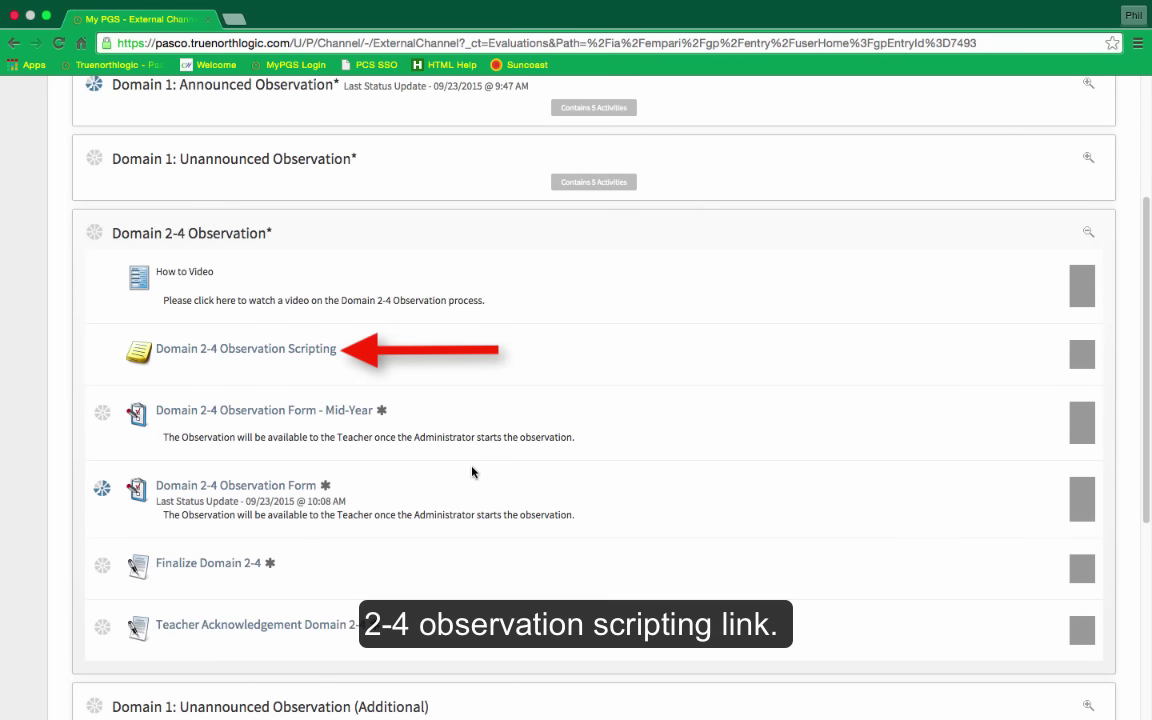
Step: Save a Domain 2-4 scripting note: 'Here are my lesson plans for the week of September 21st.'
{"action": "left_click", "coordinate": [293, 352]}
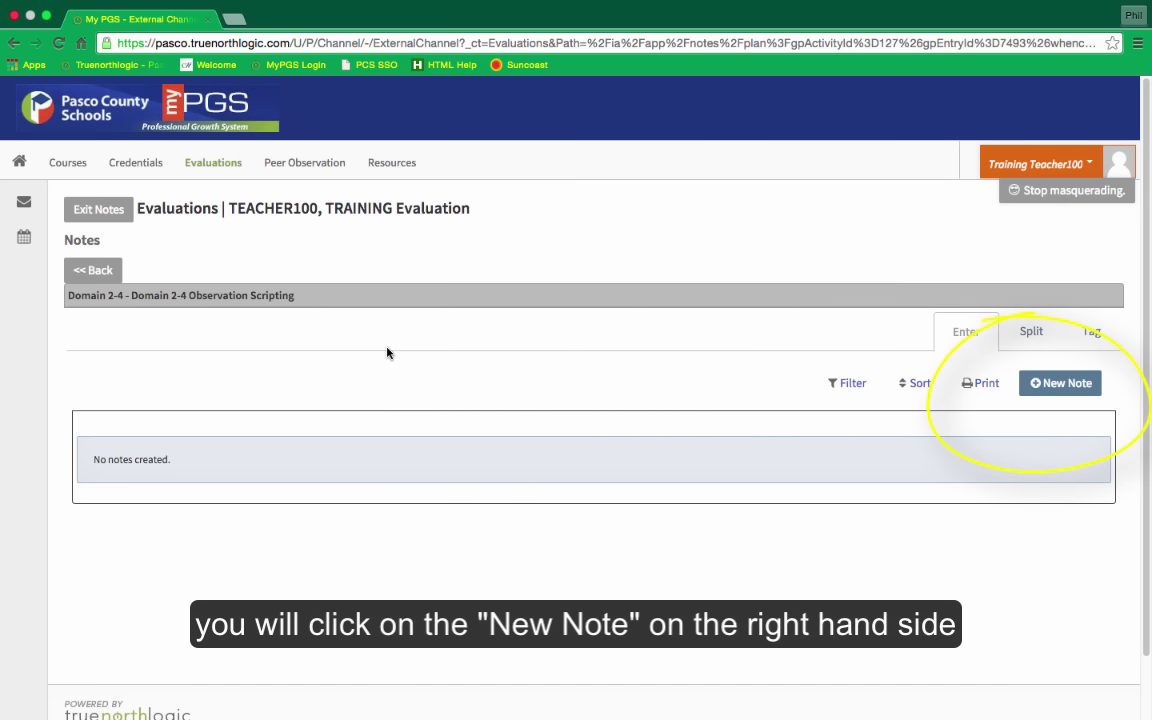
{"action": "left_click", "coordinate": [1056, 394]}
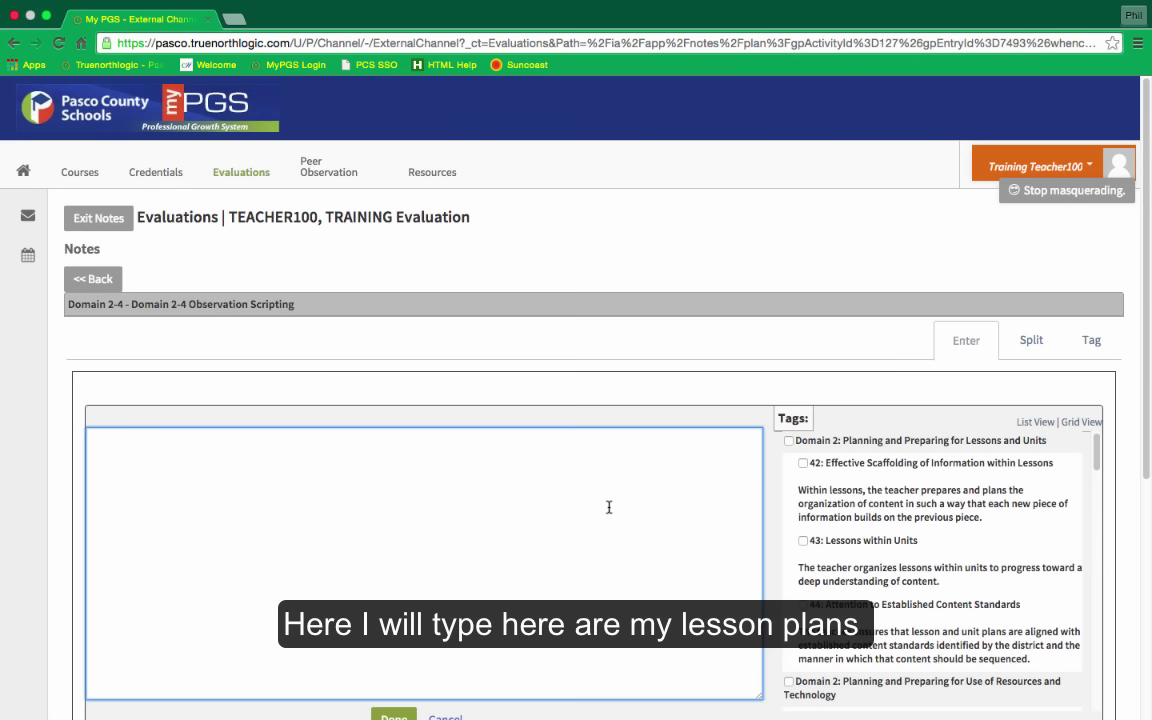
{"action": "type", "text": "Here are my lesson plans for th"}
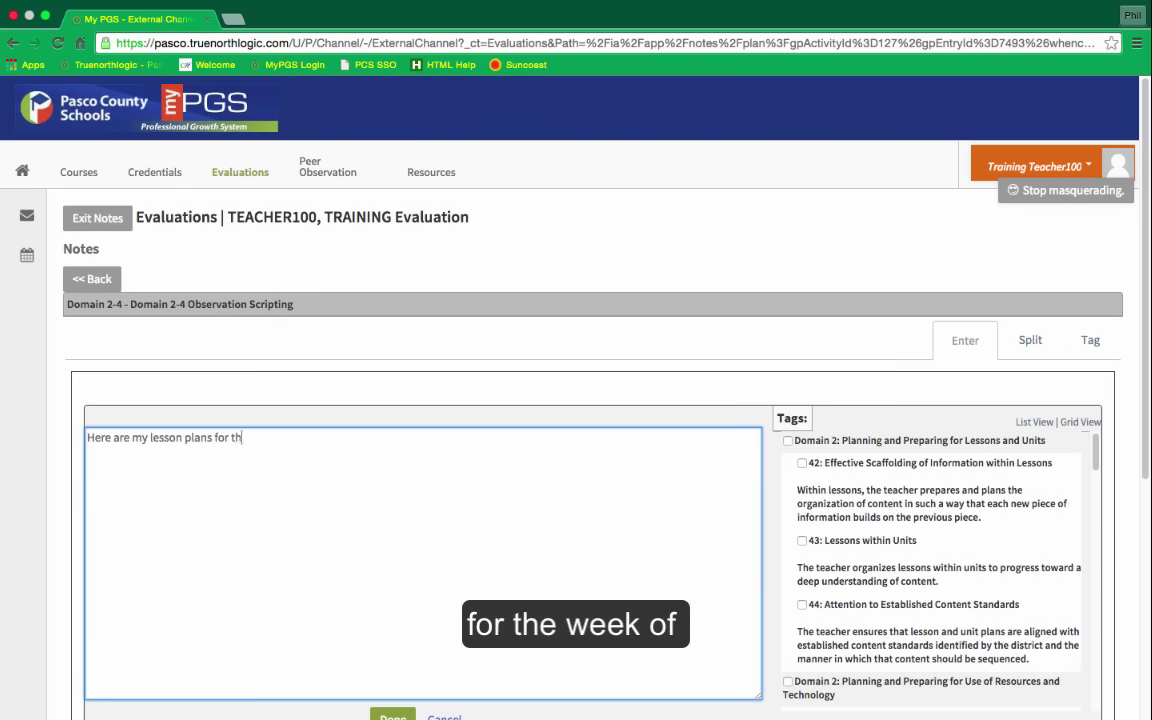
{"action": "type", "text": "e week of Sep"}
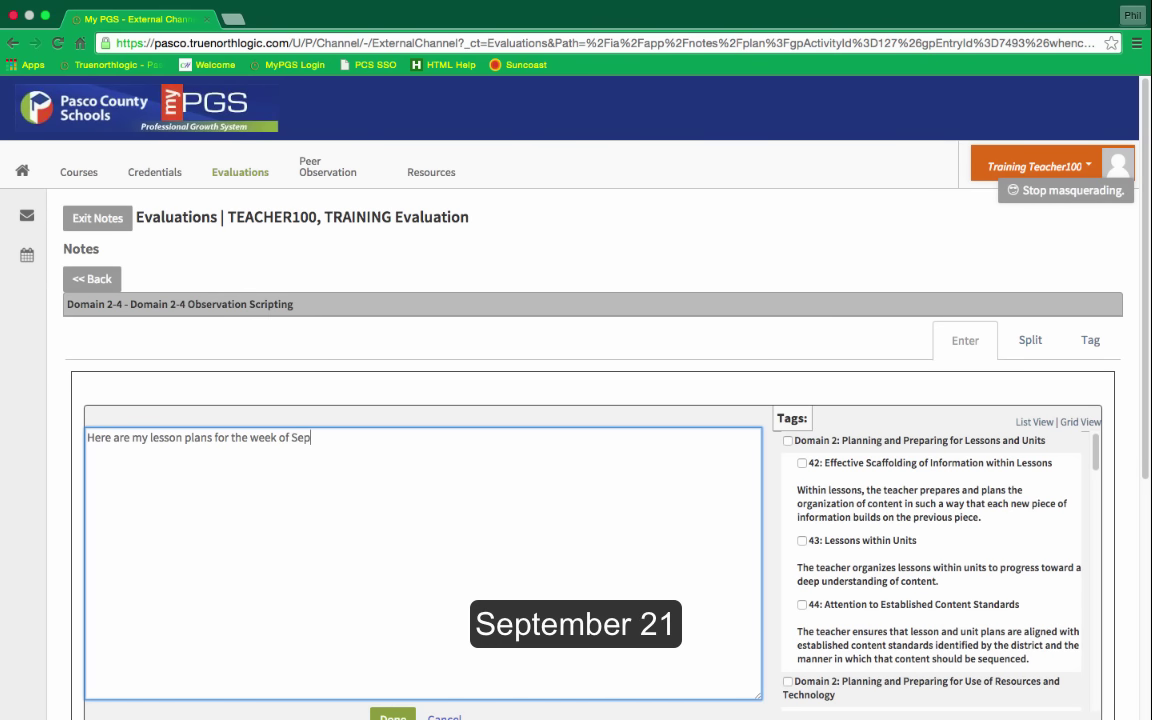
{"action": "type", "text": "tember"}
{"action": "type", "text": " 21st."}
{"action": "scroll", "coordinate": [397, 636], "scroll_direction": "down", "scroll_amount": 2}
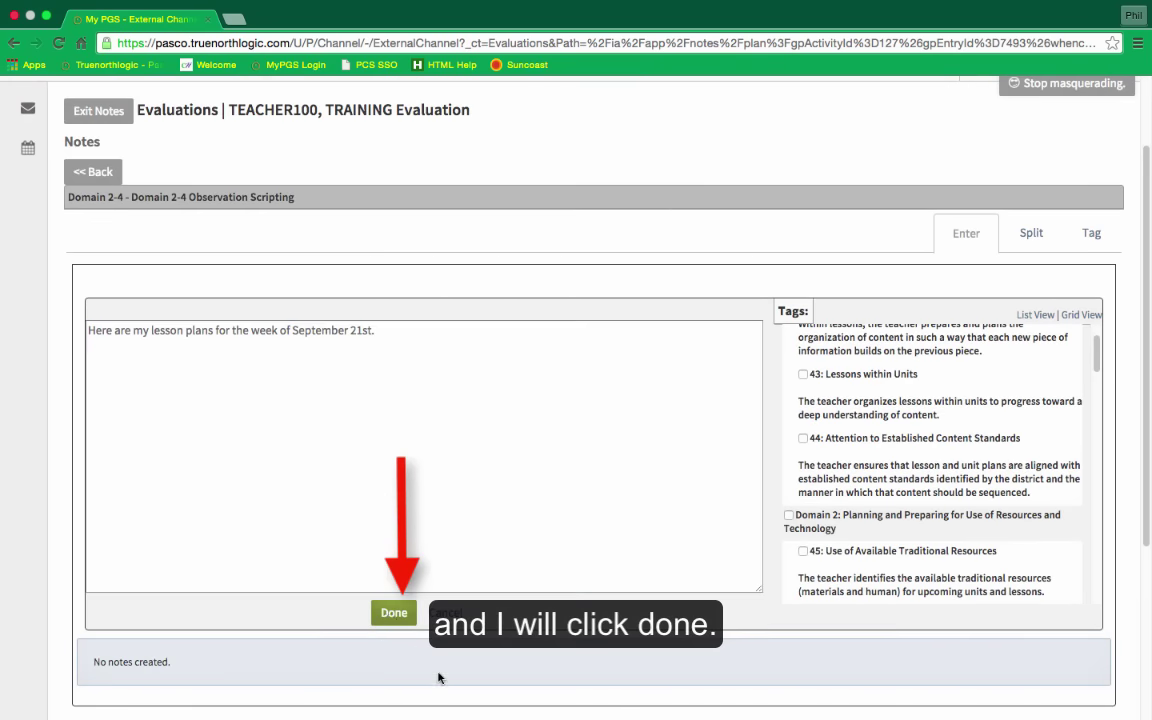
{"action": "left_click", "coordinate": [388, 612]}
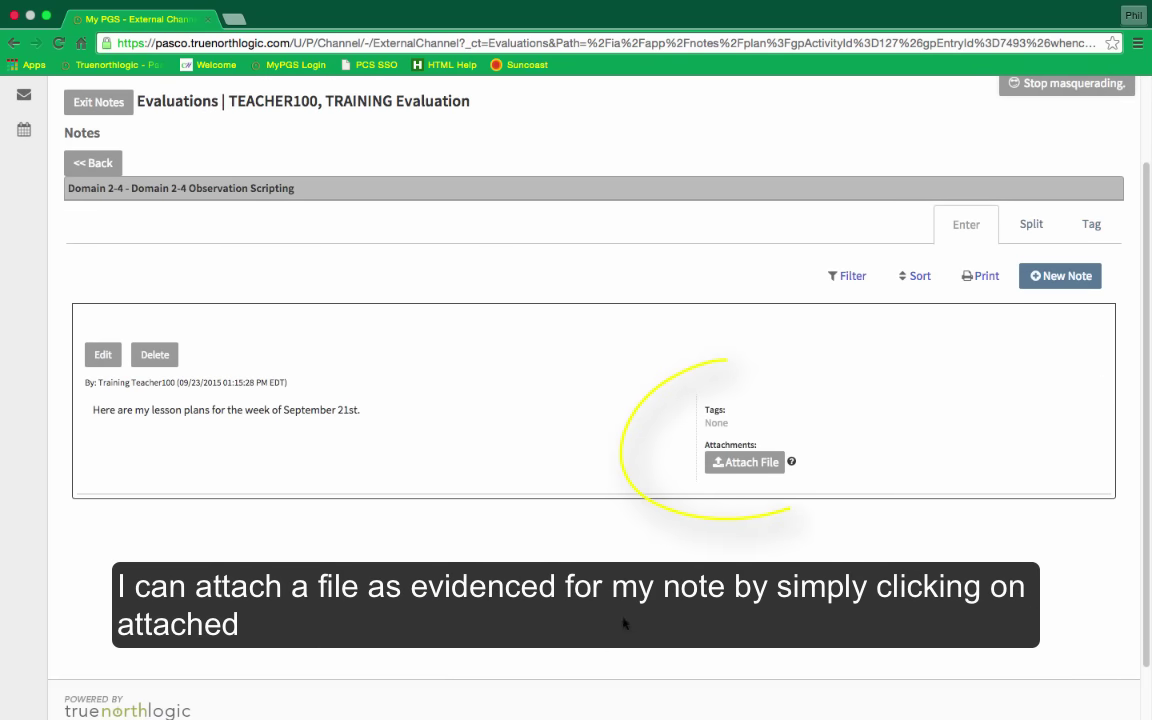
Step: Attach Fake Lesson Plan.docx from the Desktop to the saved scripting note
{"action": "left_click", "coordinate": [744, 462]}
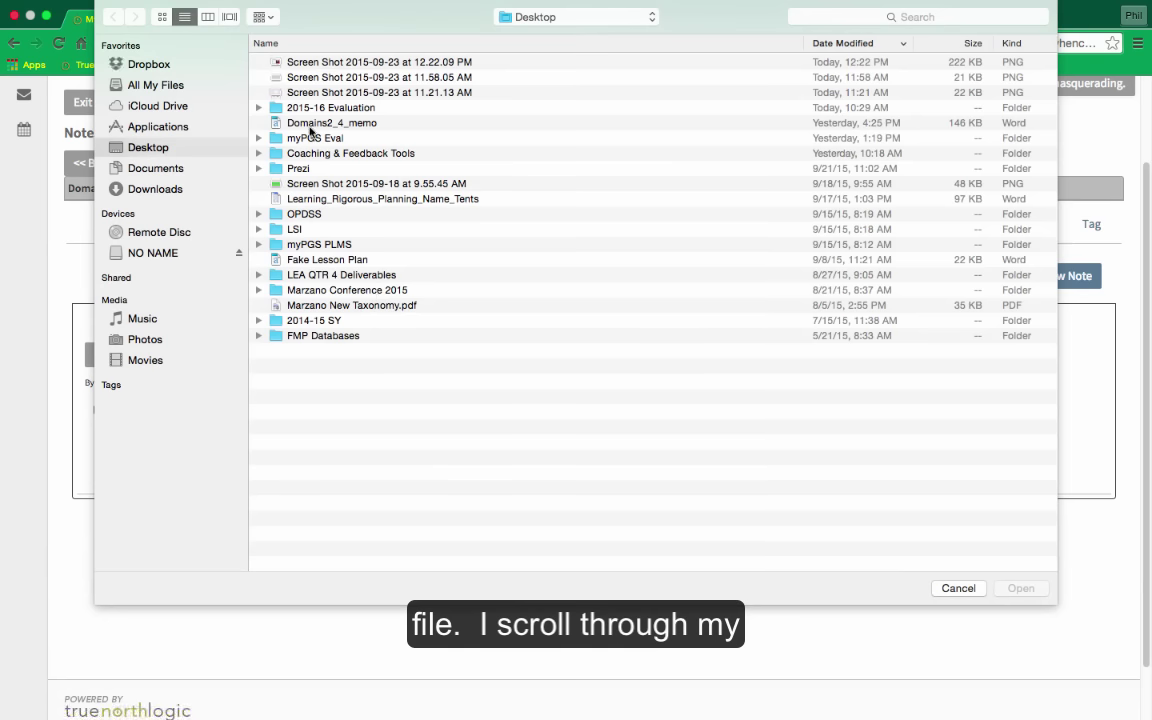
{"action": "left_click", "coordinate": [294, 262]}
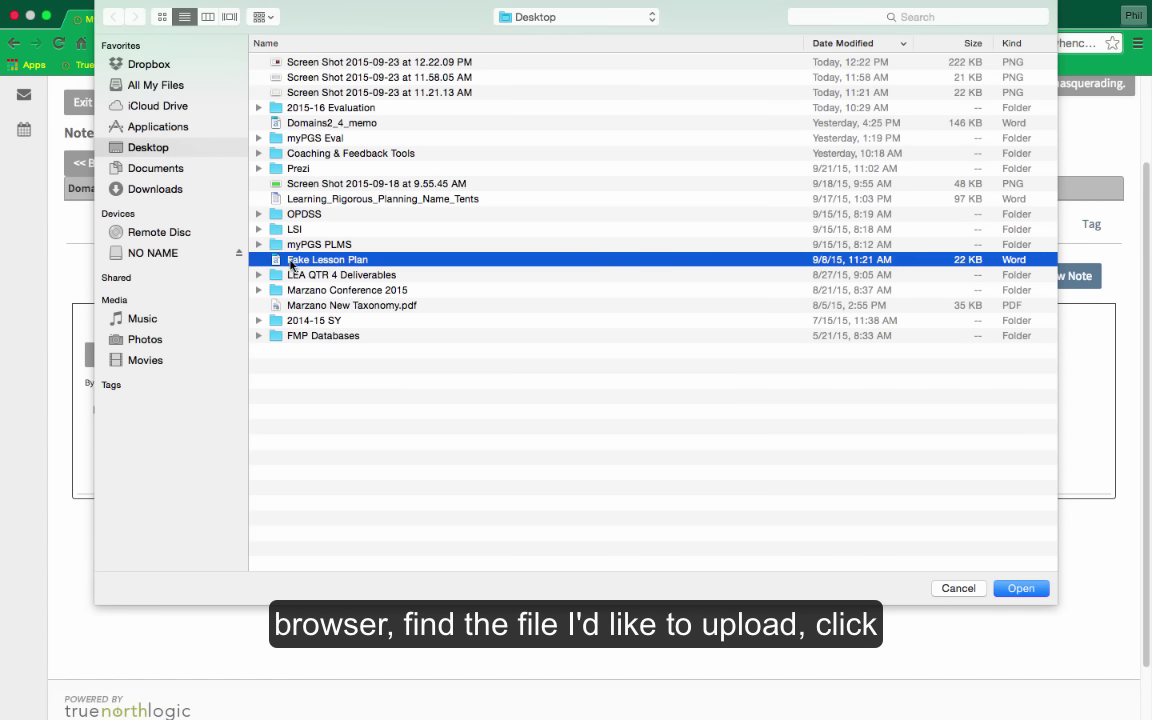
{"action": "left_click", "coordinate": [1020, 588]}
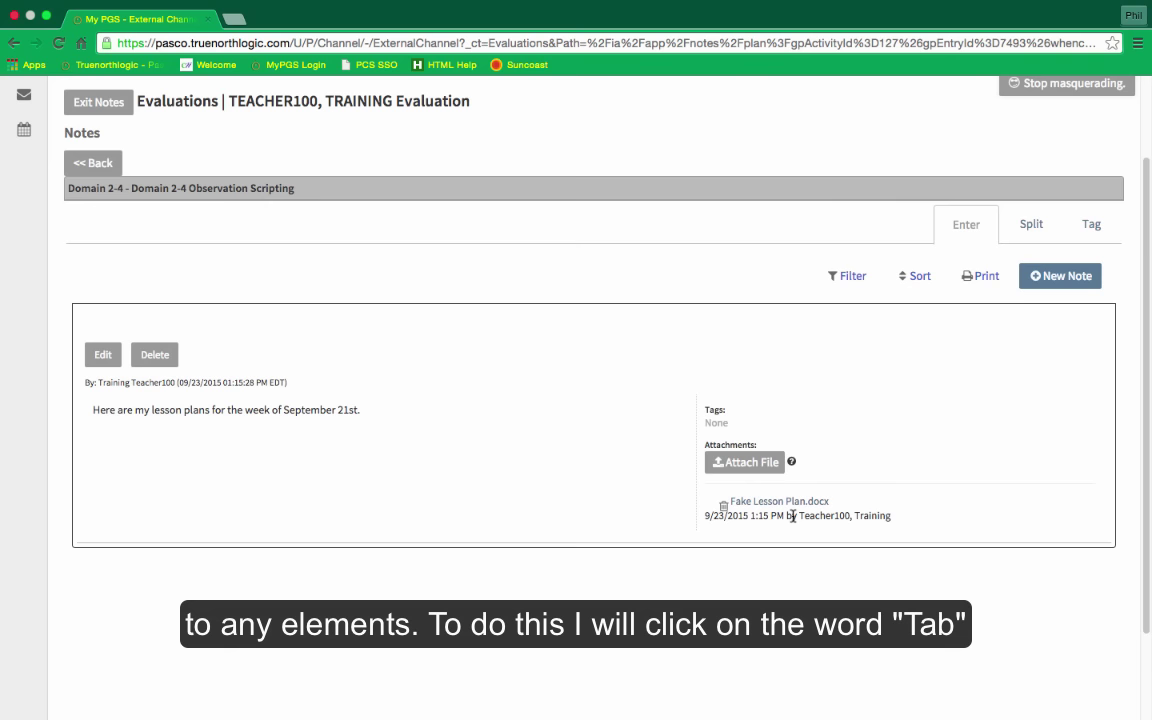
Step: In the Tag view, tag the note with elements 42, 43 (Lessons within Units) and 44
{"action": "left_click", "coordinate": [1095, 225]}
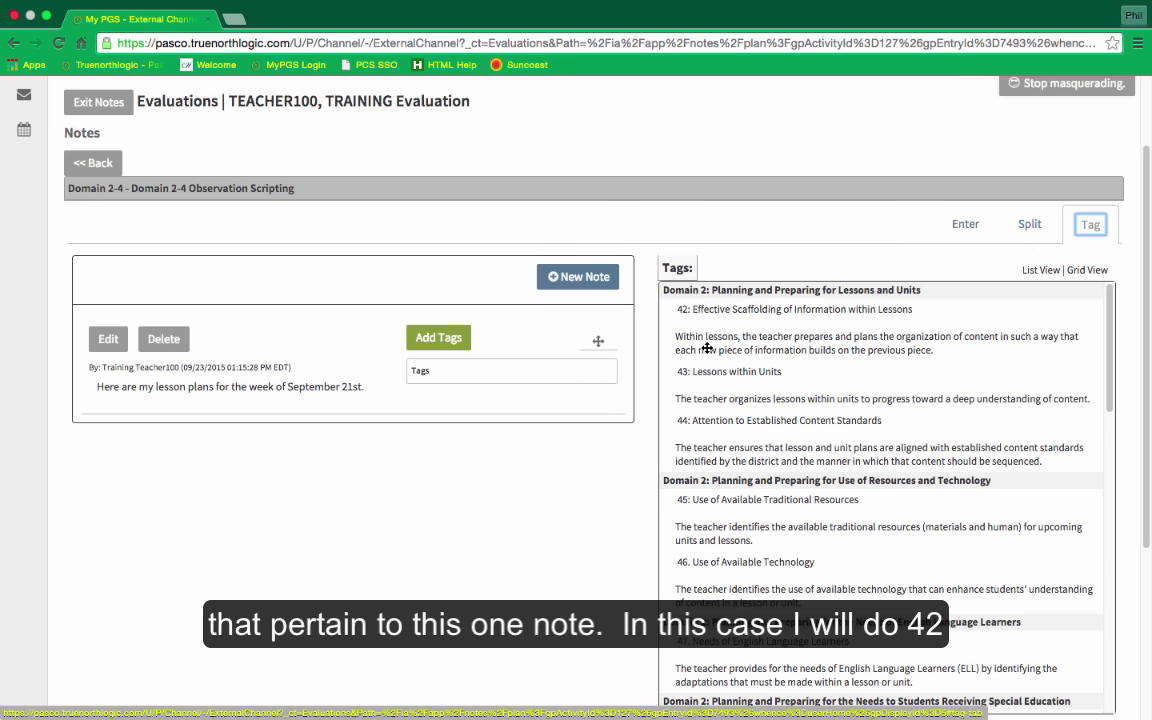
{"action": "left_click_drag", "start_coordinate": [707, 348], "coordinate": [610, 395]}
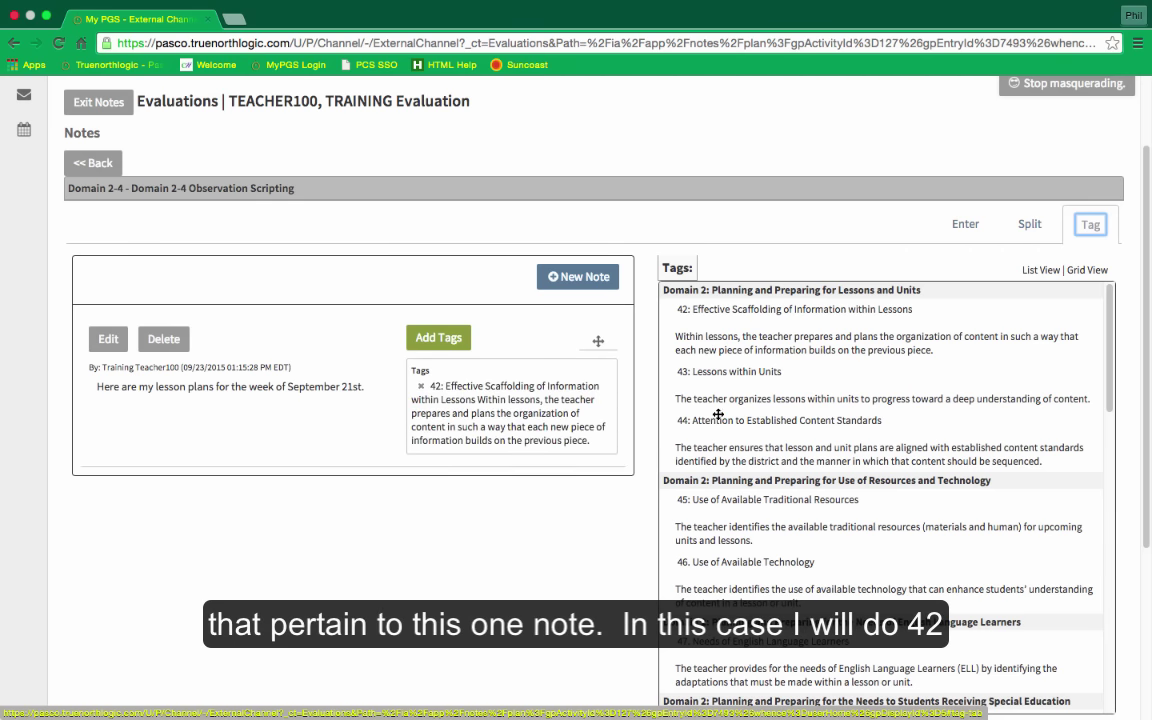
{"action": "left_click_drag", "start_coordinate": [718, 405], "coordinate": [605, 430]}
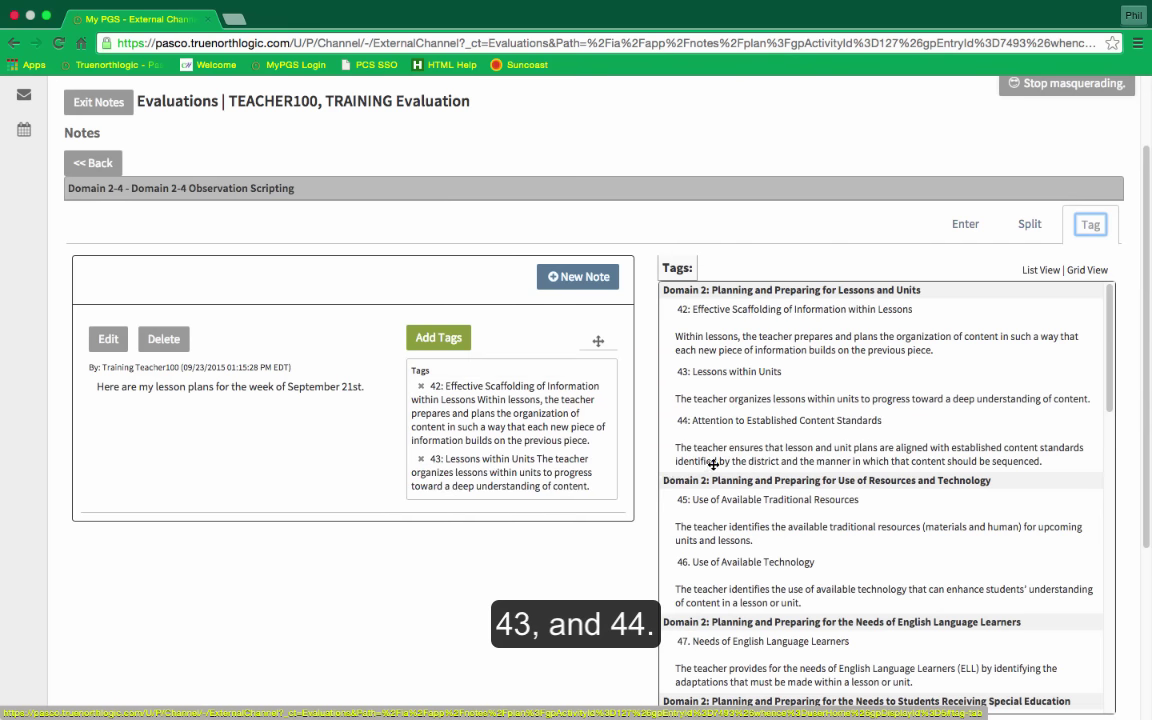
{"action": "left_click_drag", "start_coordinate": [715, 463], "coordinate": [563, 487]}
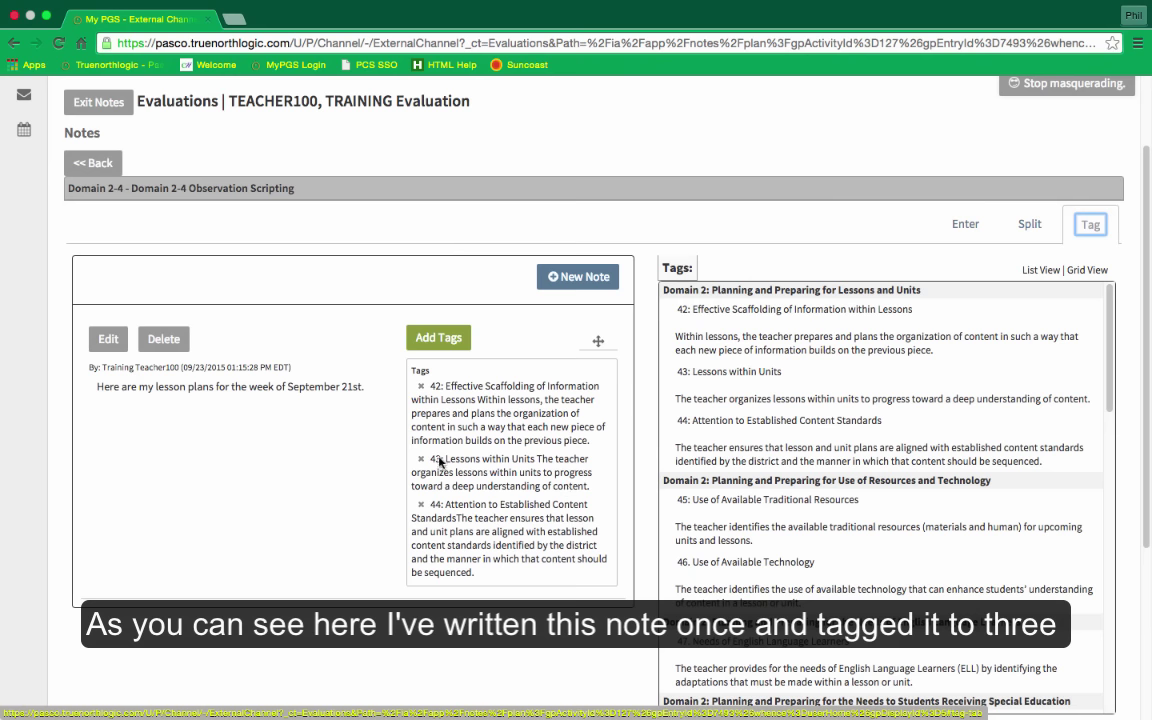
{"action": "scroll", "coordinate": [390, 580], "scroll_direction": "down", "scroll_amount": 1}
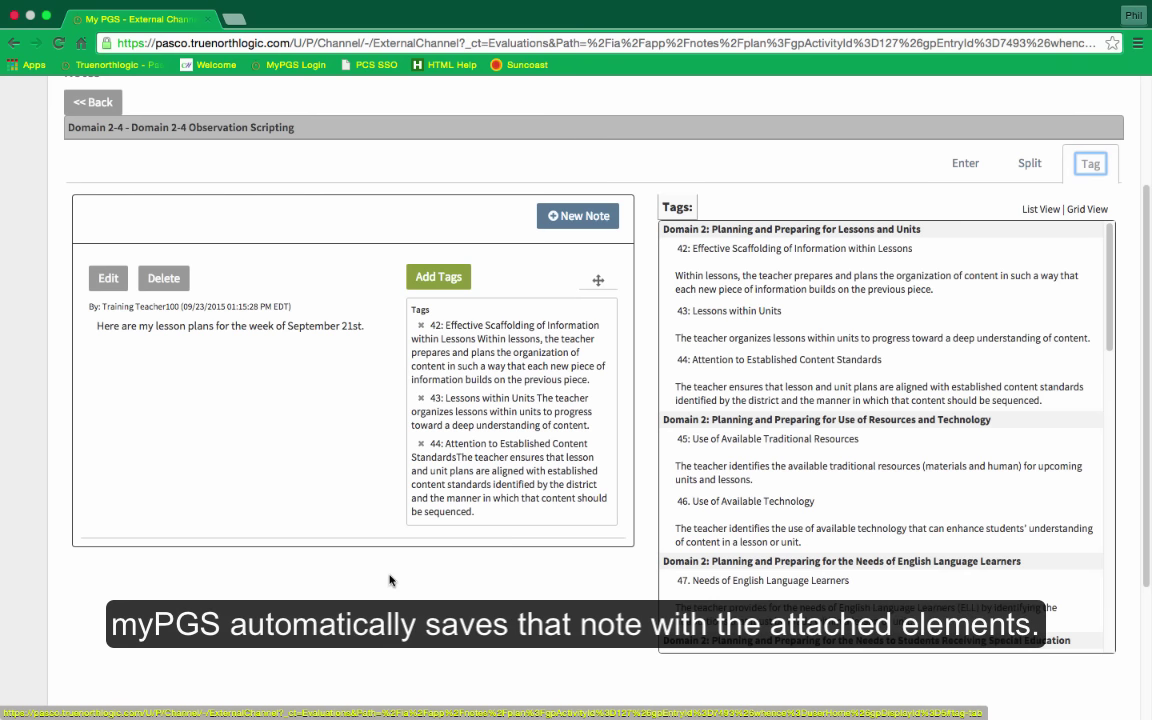
{"action": "scroll", "coordinate": [95, 144], "scroll_direction": "up", "scroll_amount": 1}
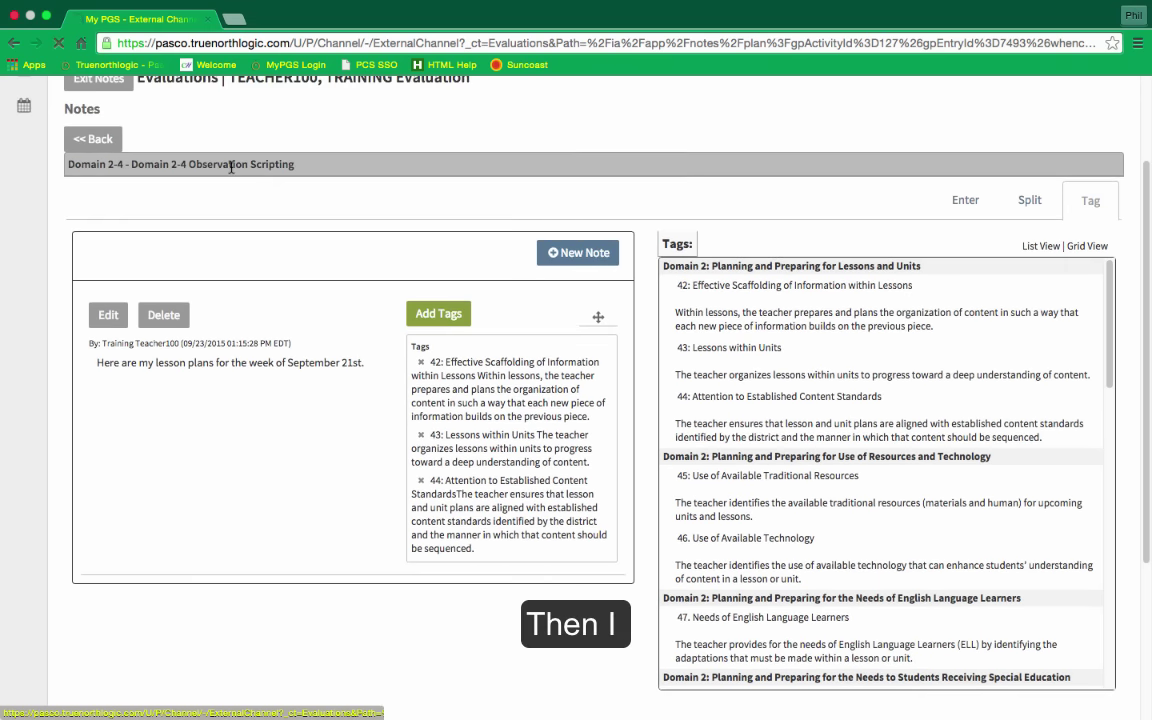
Step: Go back from the scripting notes to the Domain 2-4 Observation activity list
{"action": "left_click", "coordinate": [95, 136]}
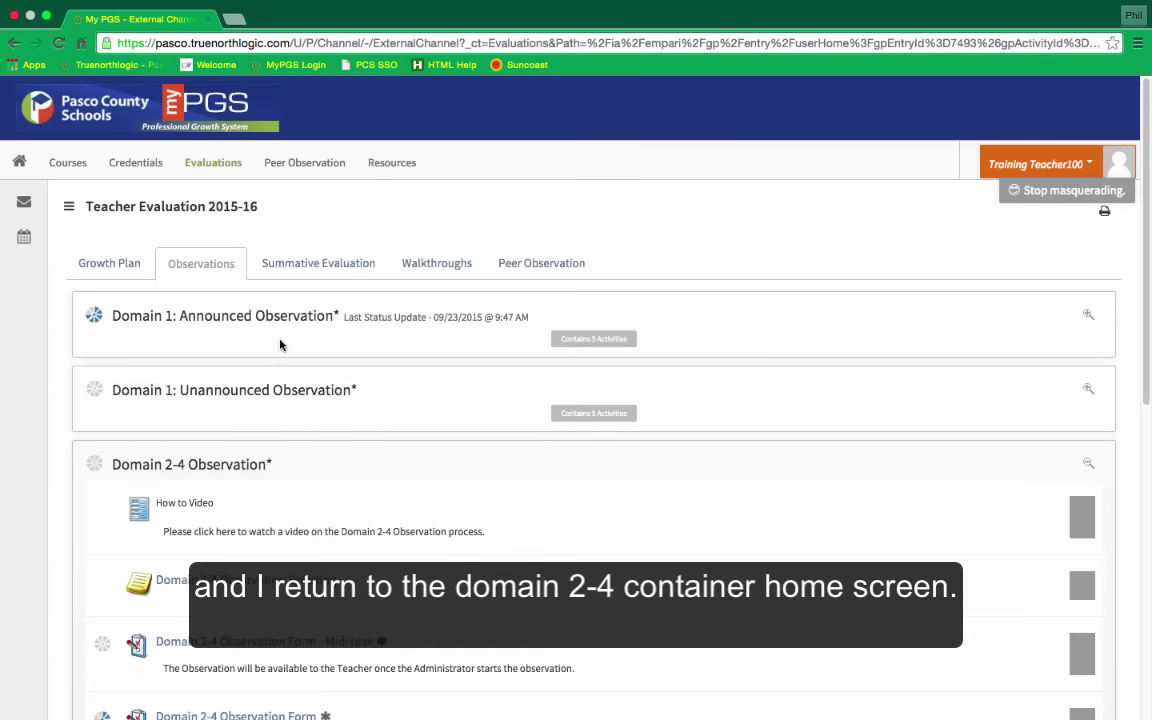
{"action": "scroll", "coordinate": [281, 347], "scroll_direction": "down", "scroll_amount": 3}
{"action": "scroll", "coordinate": [281, 347], "scroll_direction": "down", "scroll_amount": 1}
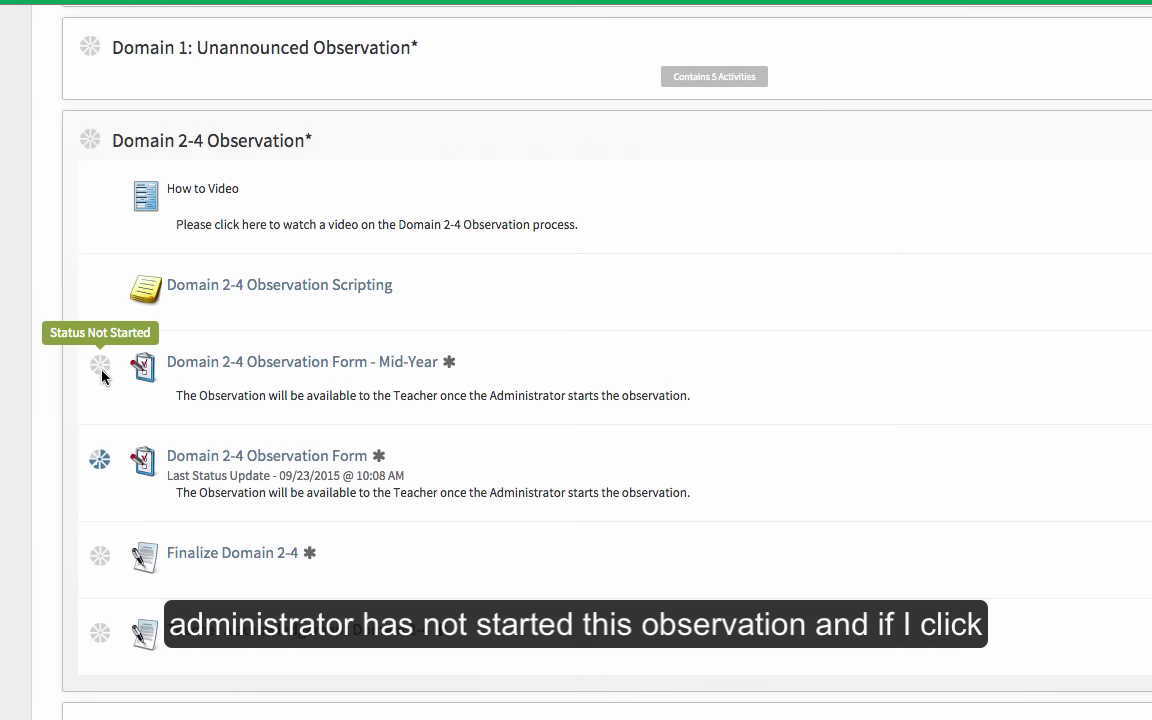
{"action": "left_click", "coordinate": [211, 362]}
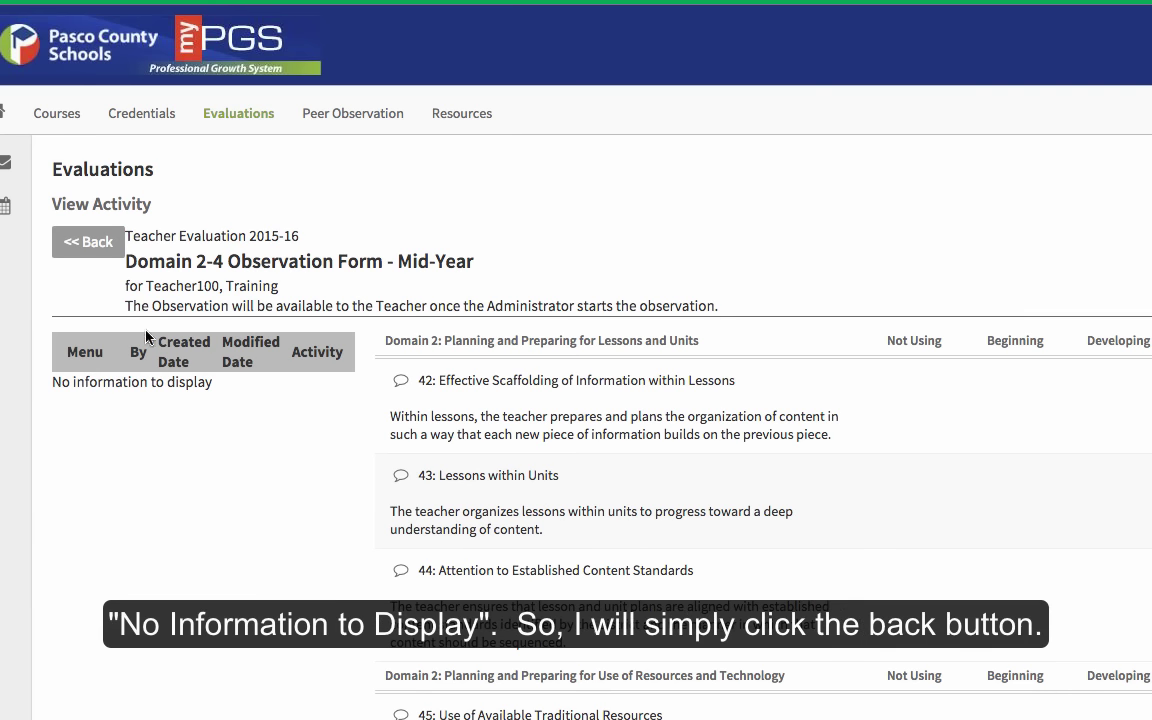
{"action": "left_click", "coordinate": [92, 241]}
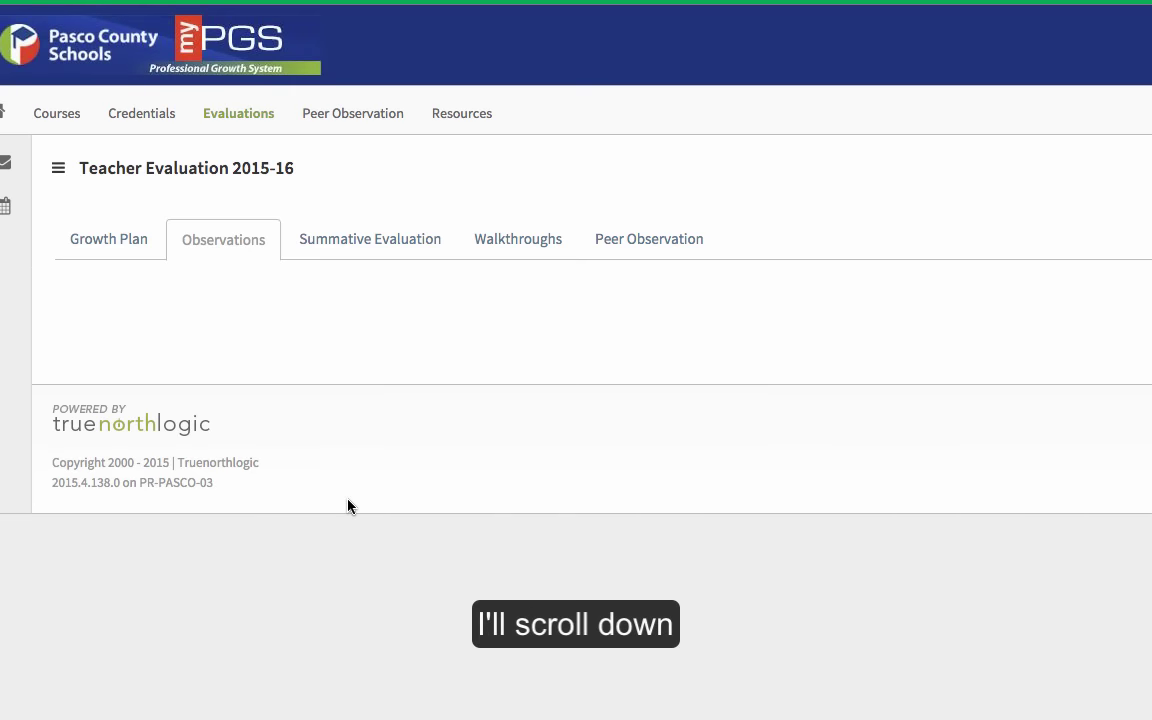
{"action": "scroll", "coordinate": [348, 506], "scroll_direction": "down", "scroll_amount": 3}
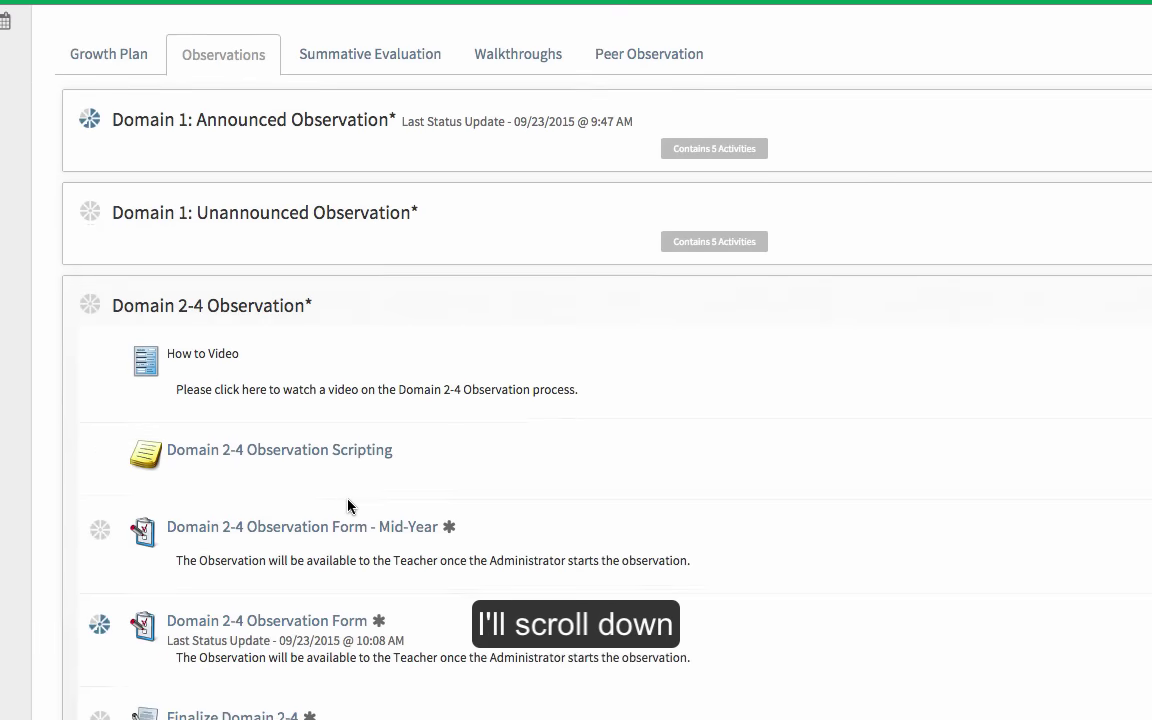
{"action": "scroll", "coordinate": [348, 506], "scroll_direction": "down", "scroll_amount": 2}
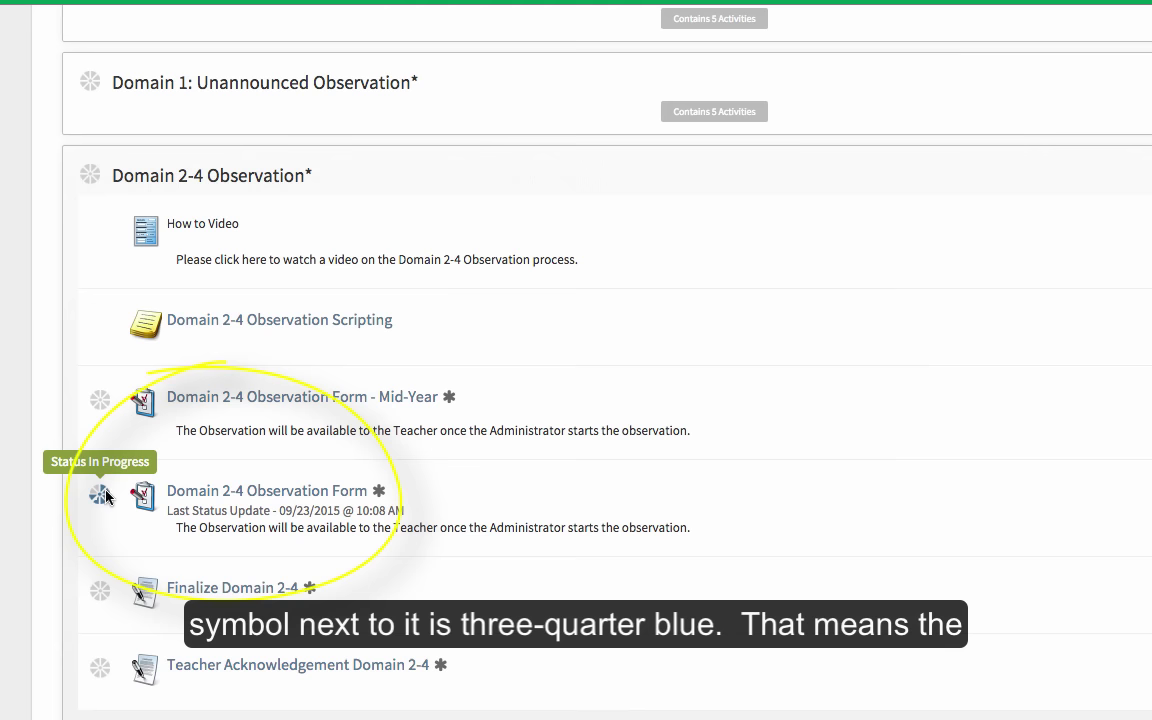
{"action": "mouse_move", "coordinate": [99, 624]}
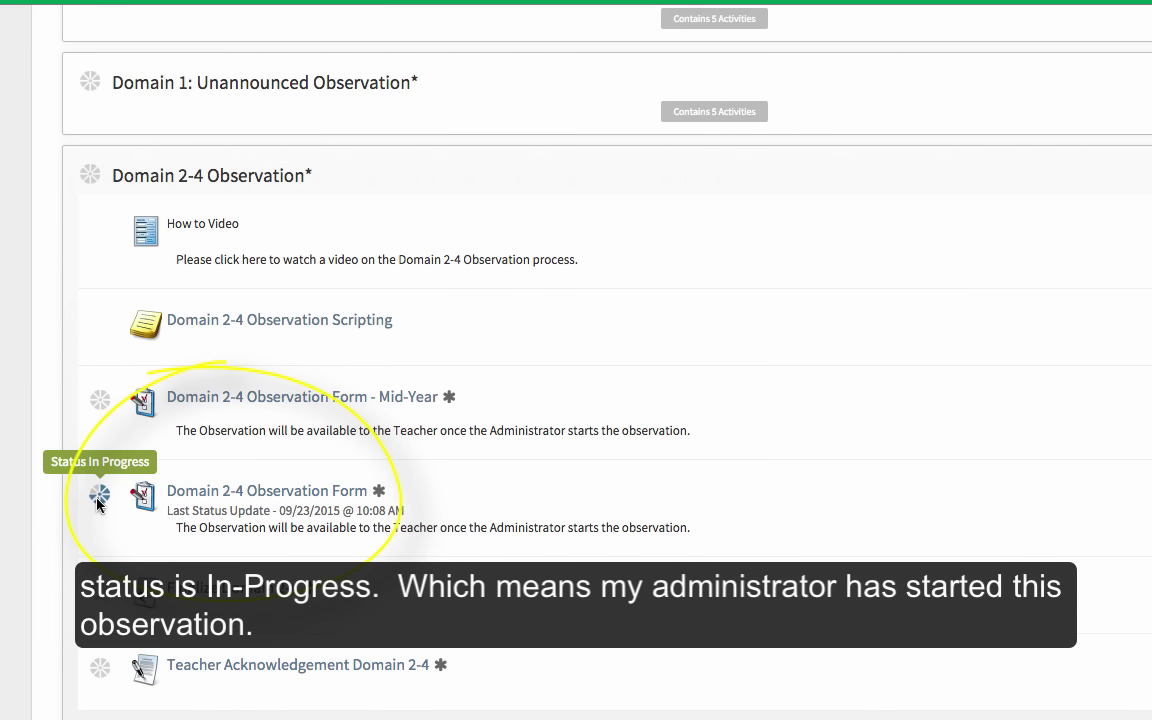
{"action": "left_click", "coordinate": [249, 494]}
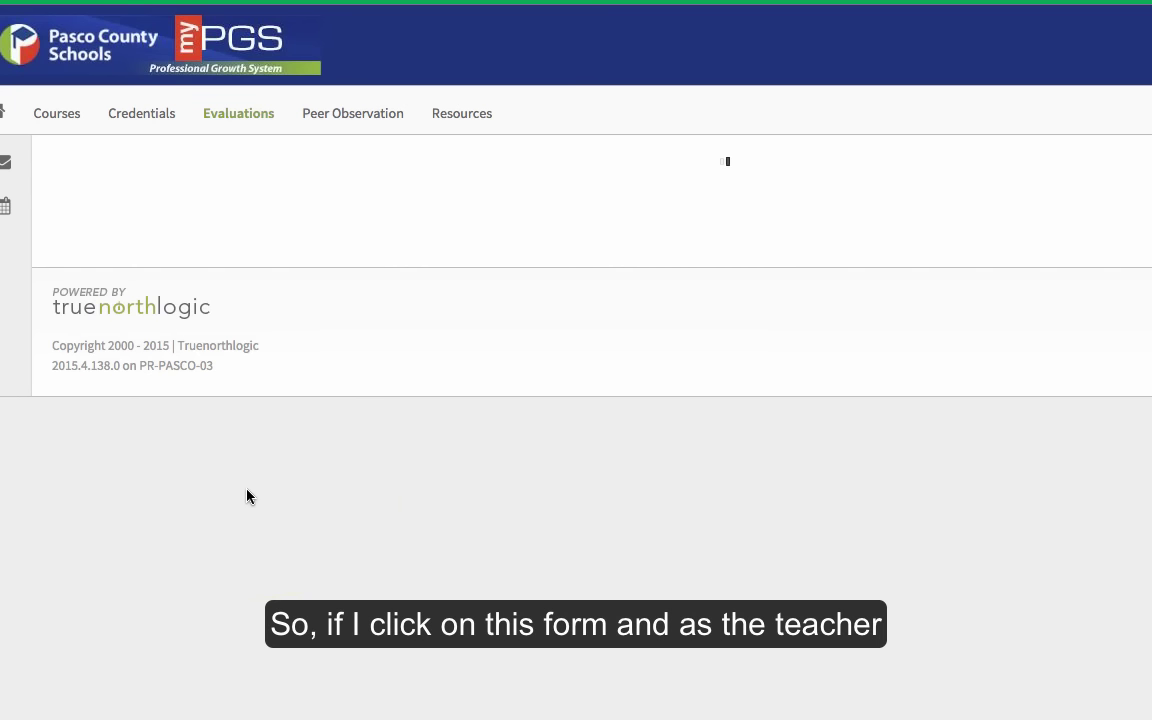
{"action": "scroll", "coordinate": [247, 492], "scroll_direction": "down", "scroll_amount": 1}
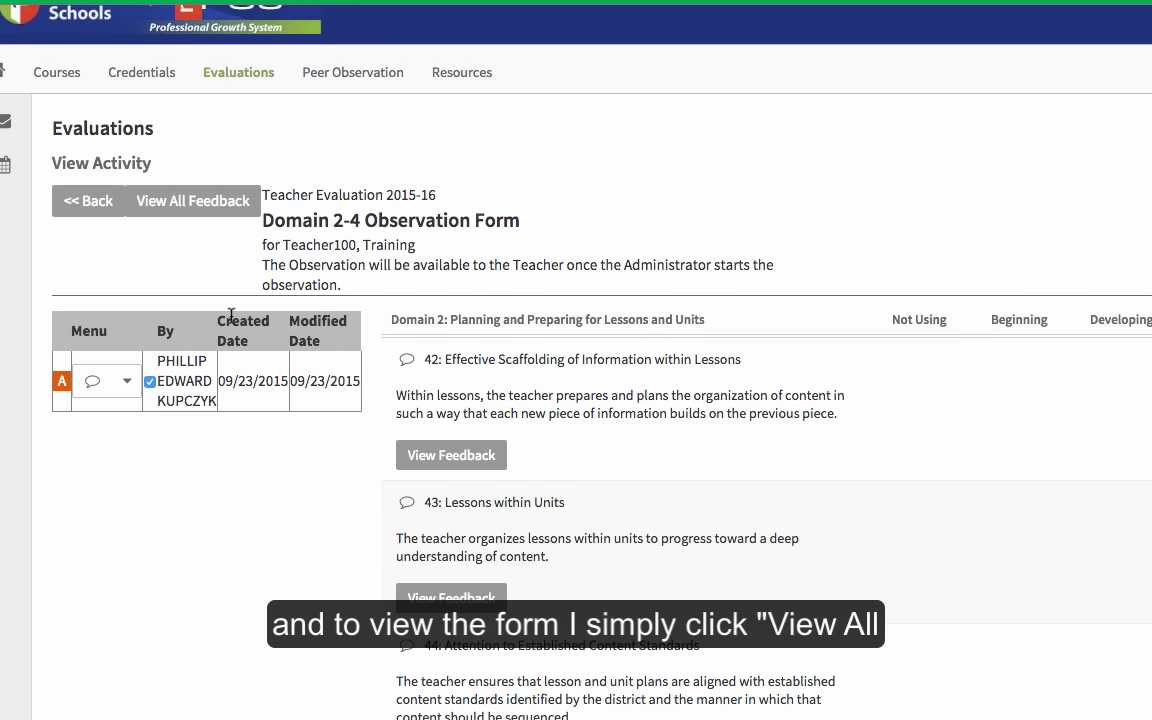
{"action": "left_click", "coordinate": [186, 200]}
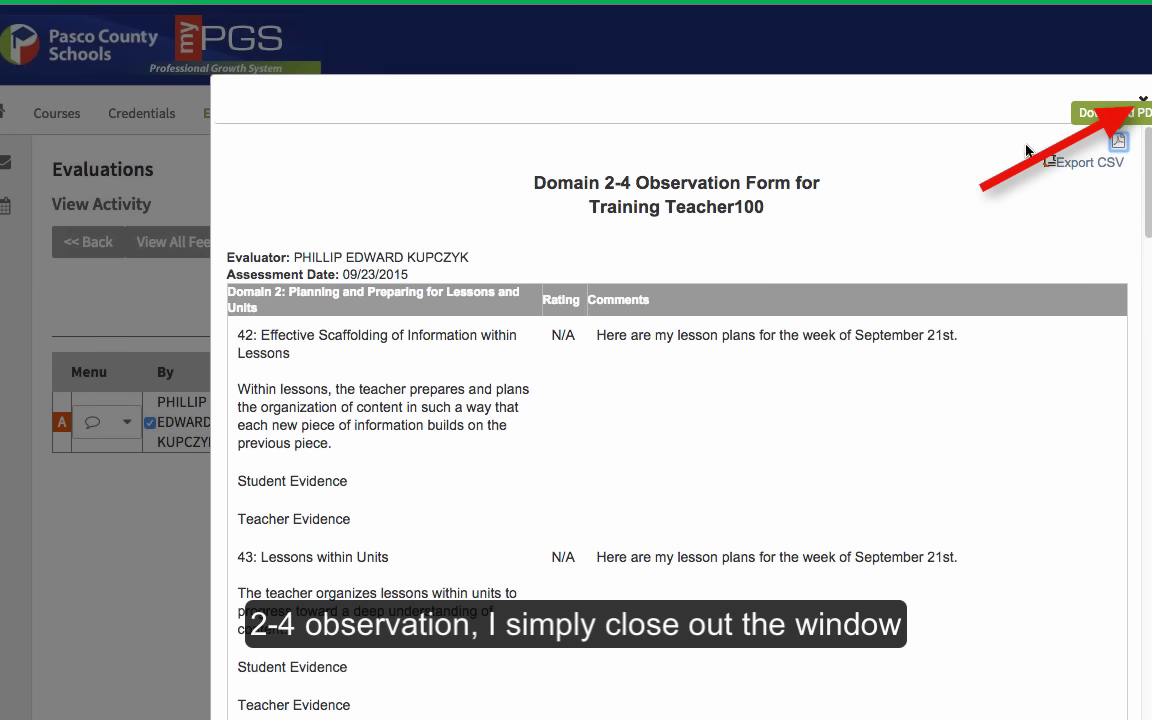
{"action": "left_click", "coordinate": [1141, 100]}
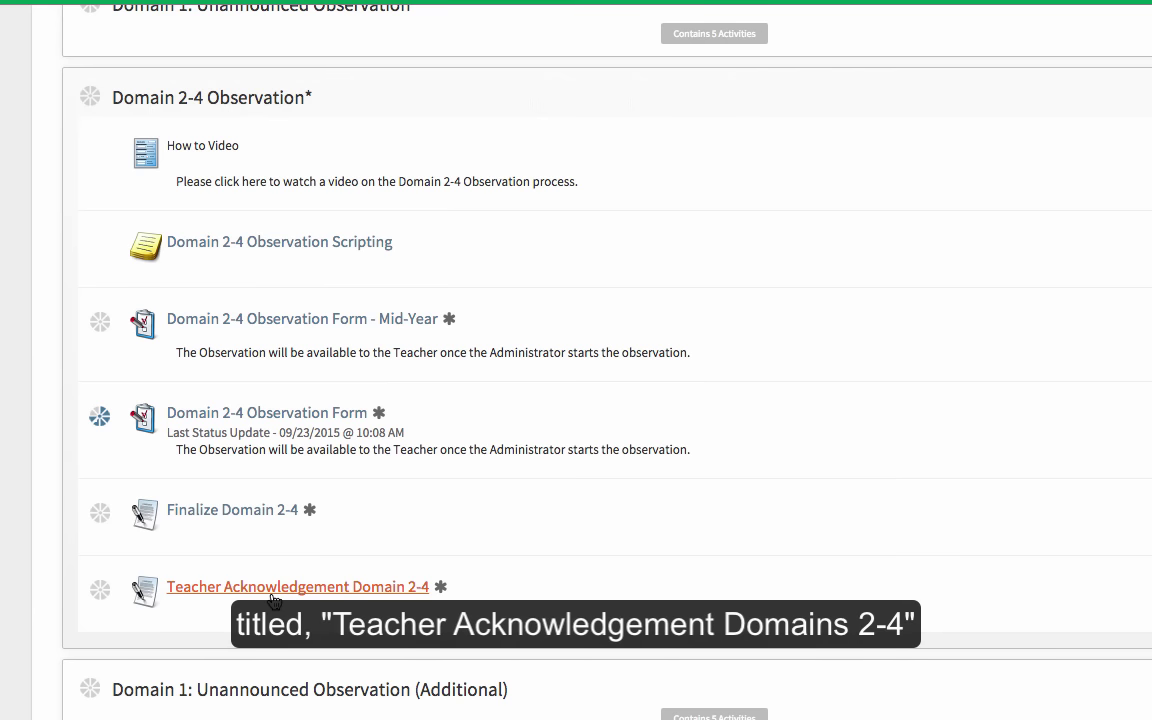
{"action": "left_click", "coordinate": [271, 592]}
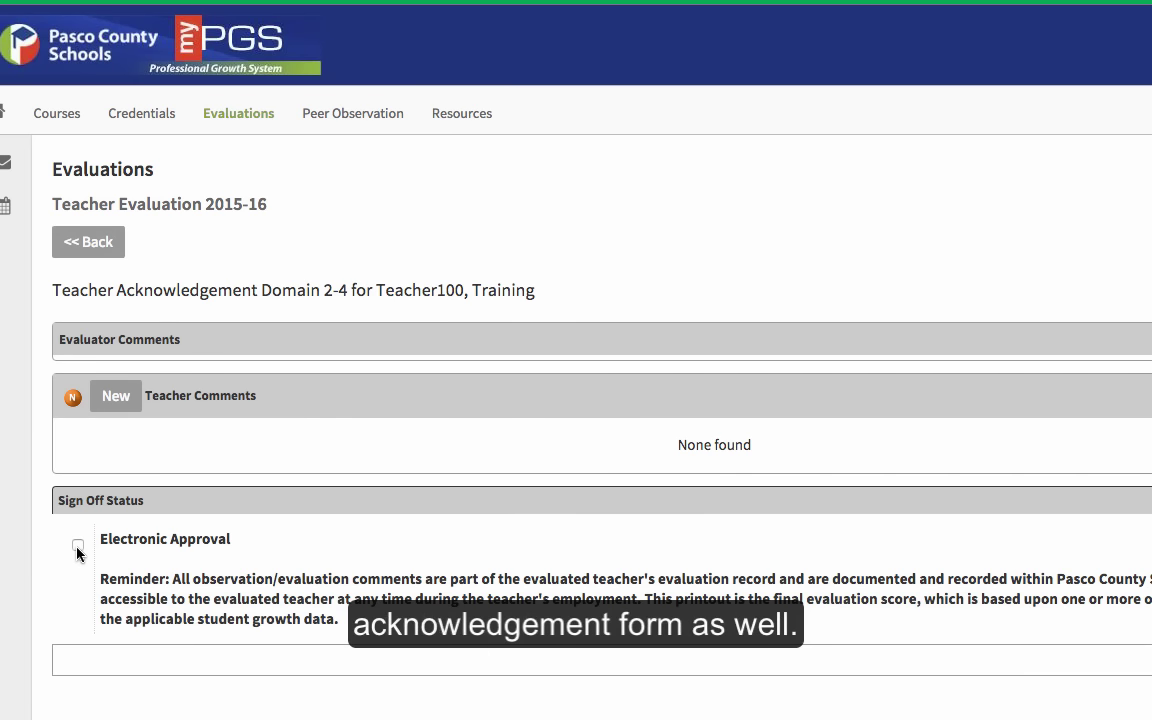
{"action": "left_click", "coordinate": [95, 242]}
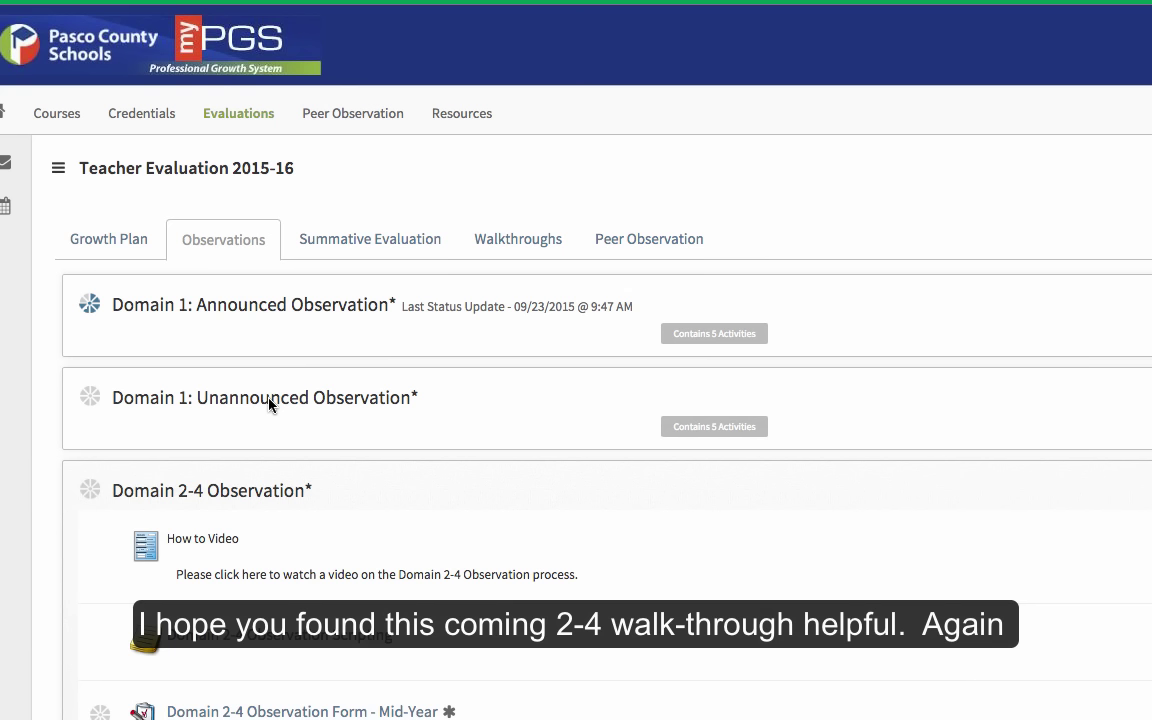